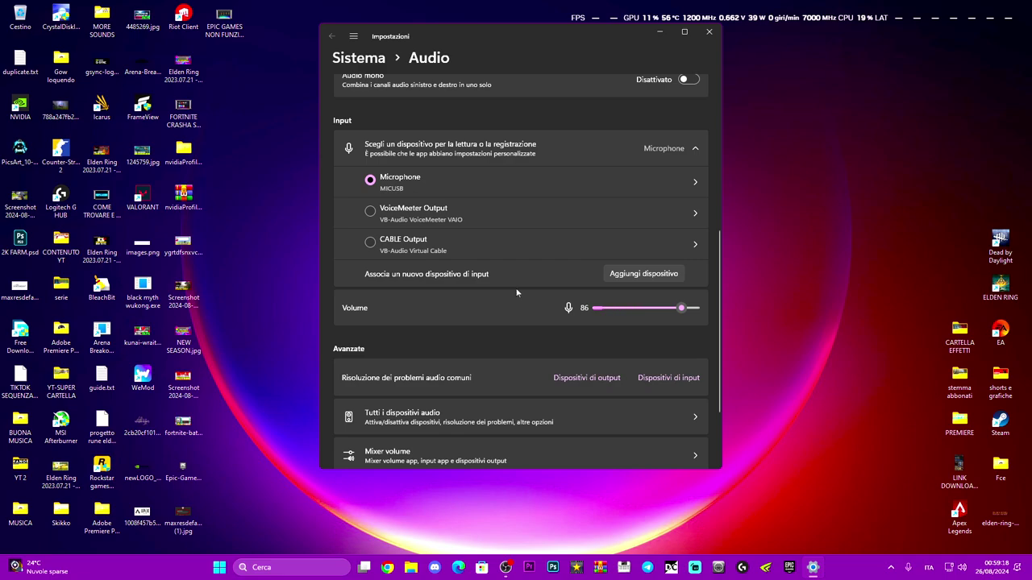
Close the settings window and reopen the system audio settings from the desktop.
left_click(709, 33)
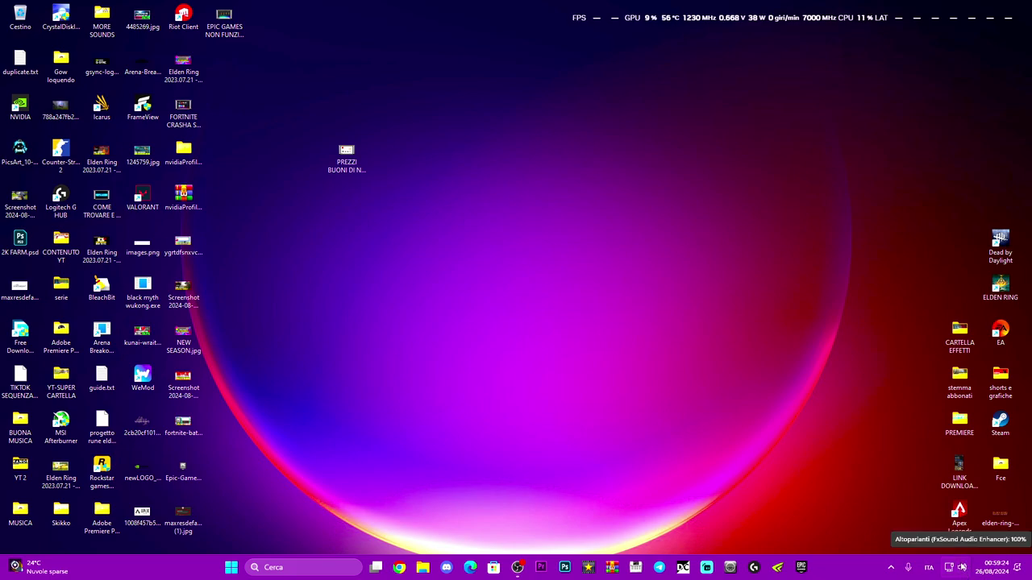
right_click(962, 569)
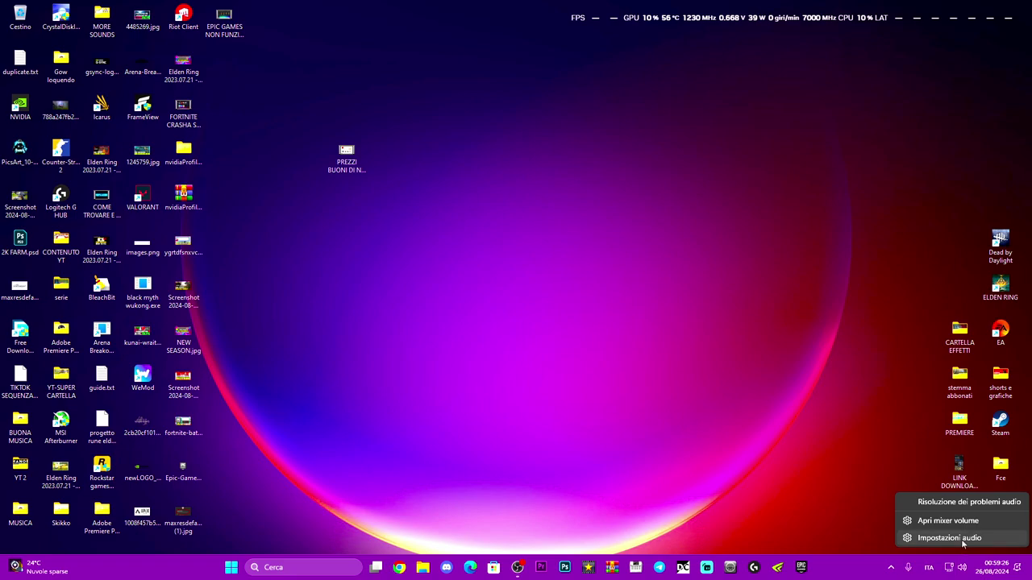
left_click(948, 537)
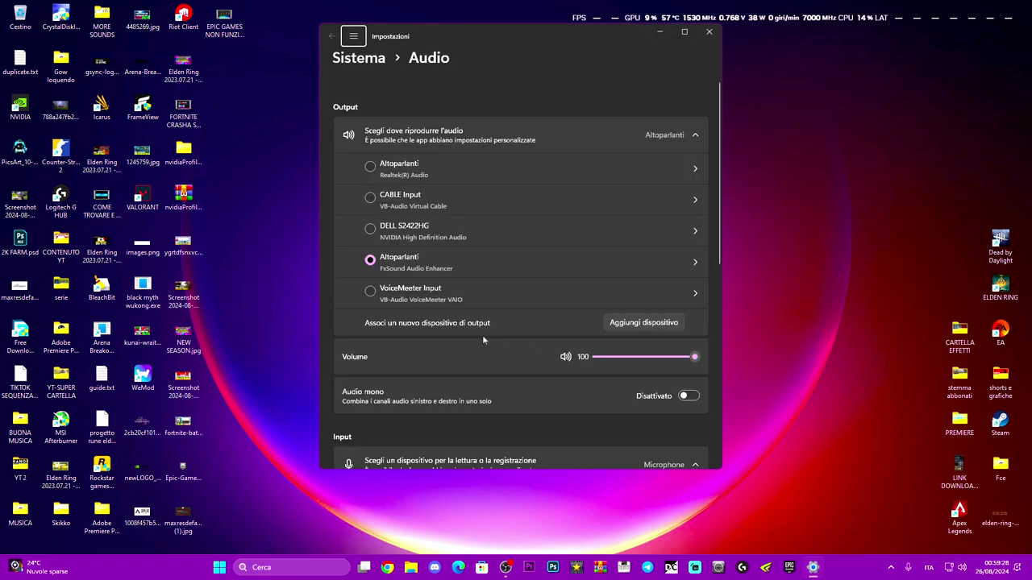
Open the additional audio settings and bring up the properties of the MICUSB Microphone among the recording devices.
scroll(482, 334, "down", 4)
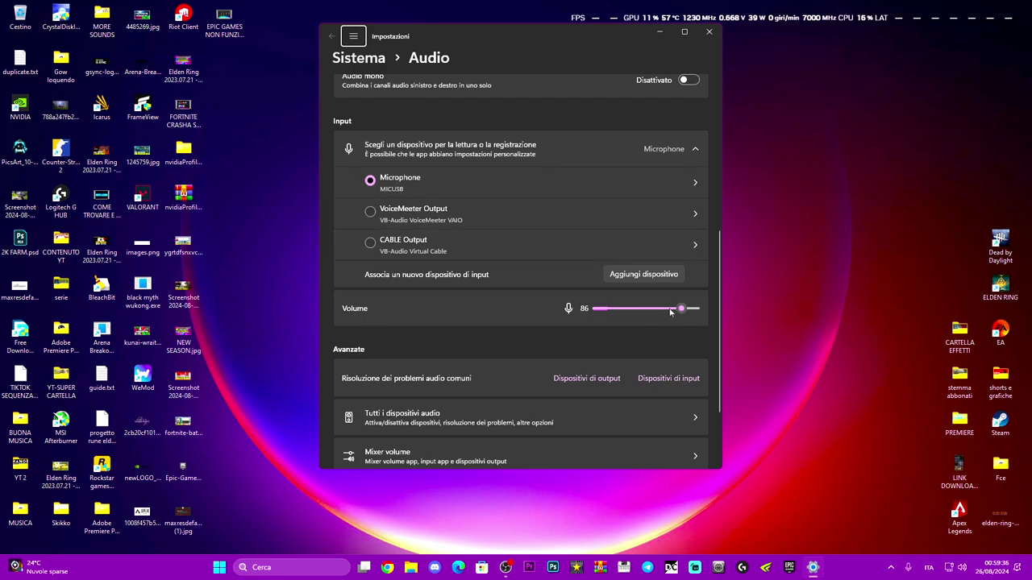
scroll(490, 328, "down", 2)
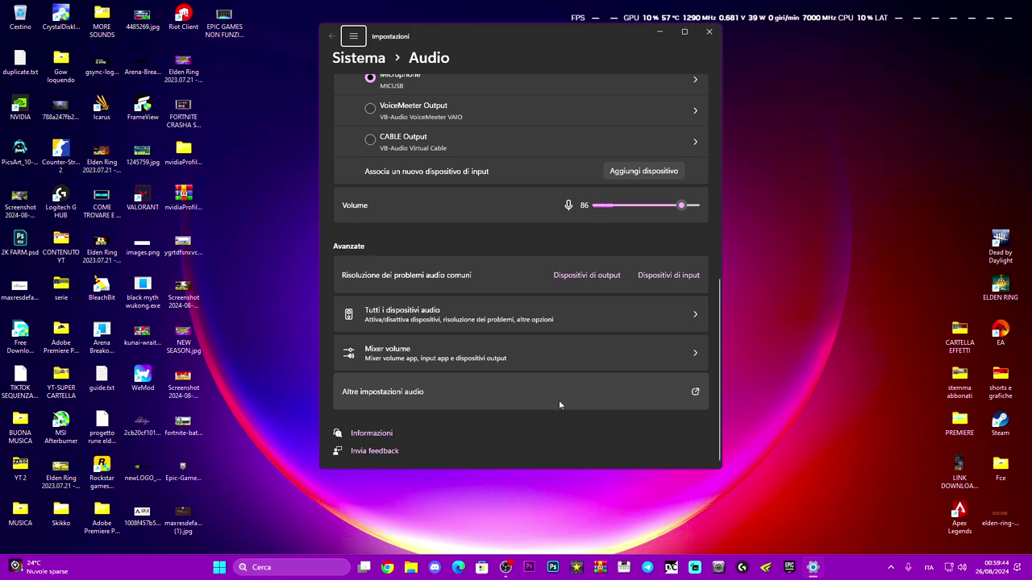
left_click(537, 394)
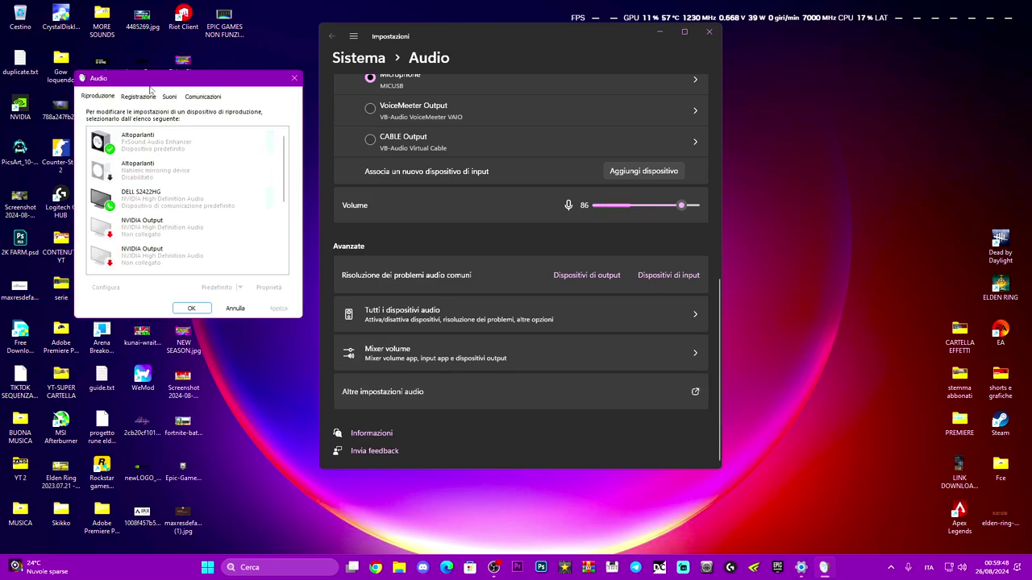
left_click(134, 97)
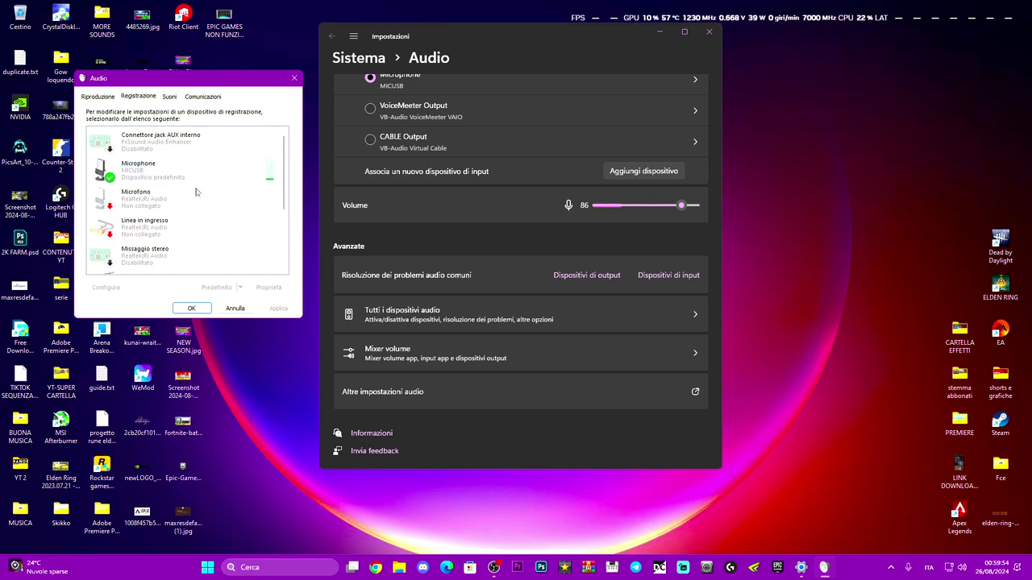
double_click(266, 168)
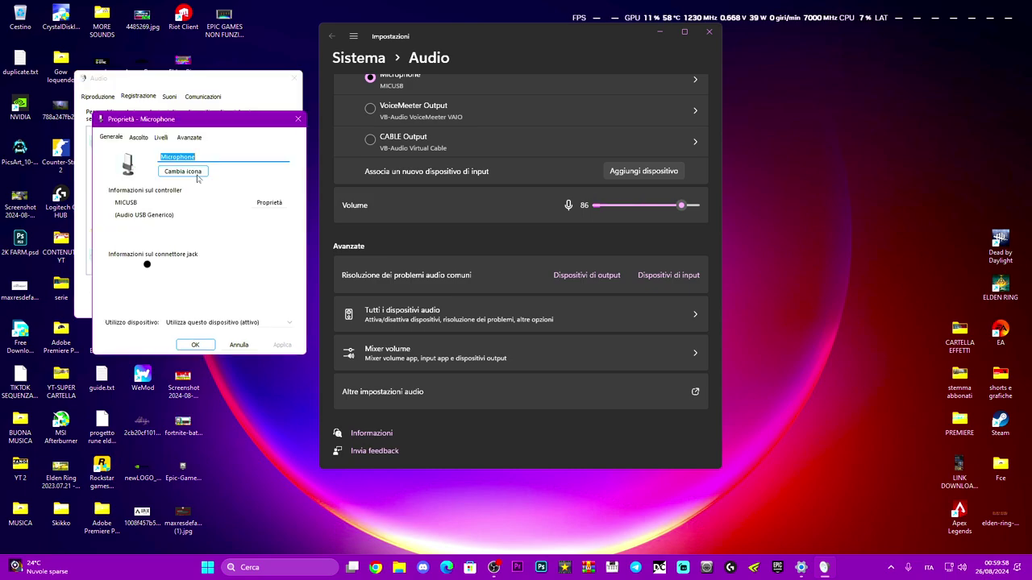
left_click_drag(154, 119, 377, 127)
Look through the microphone's general, listening, level and advanced properties.
left_click(335, 146)
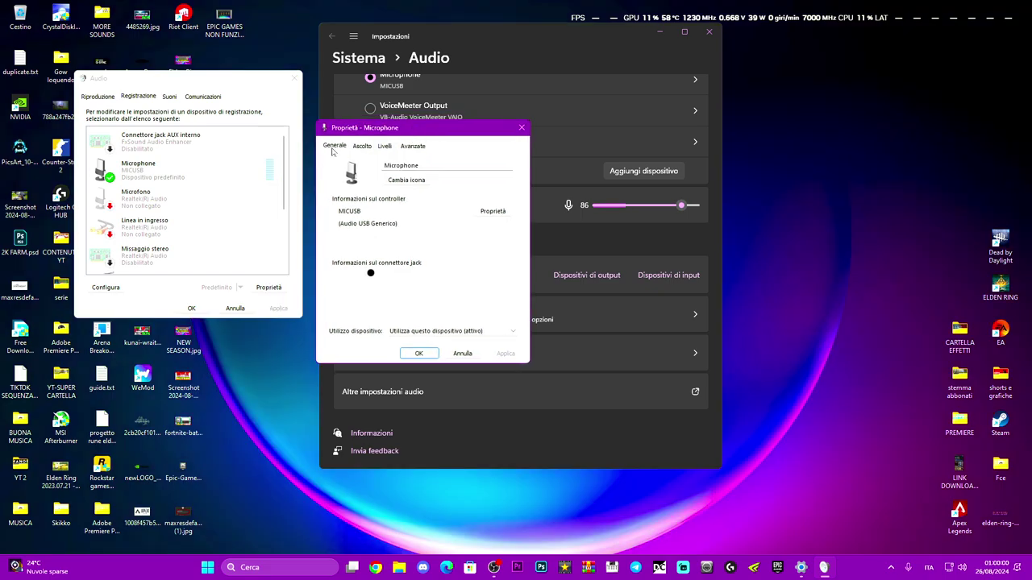
left_click(362, 146)
left_click(385, 146)
left_click(412, 146)
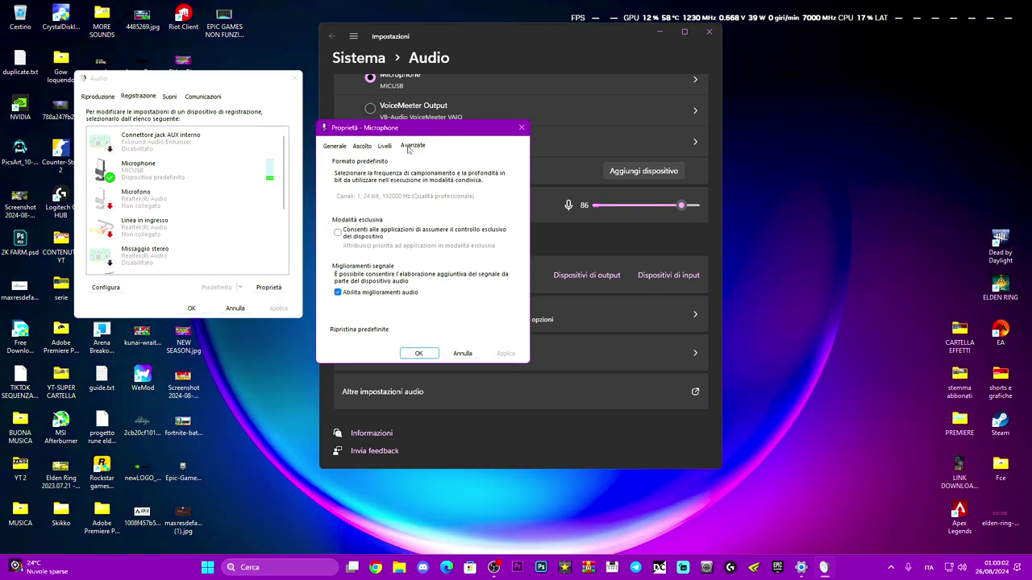
Set the MICUSB microphone's level to 85, confirm its properties and close the Audio dialog.
left_click(387, 147)
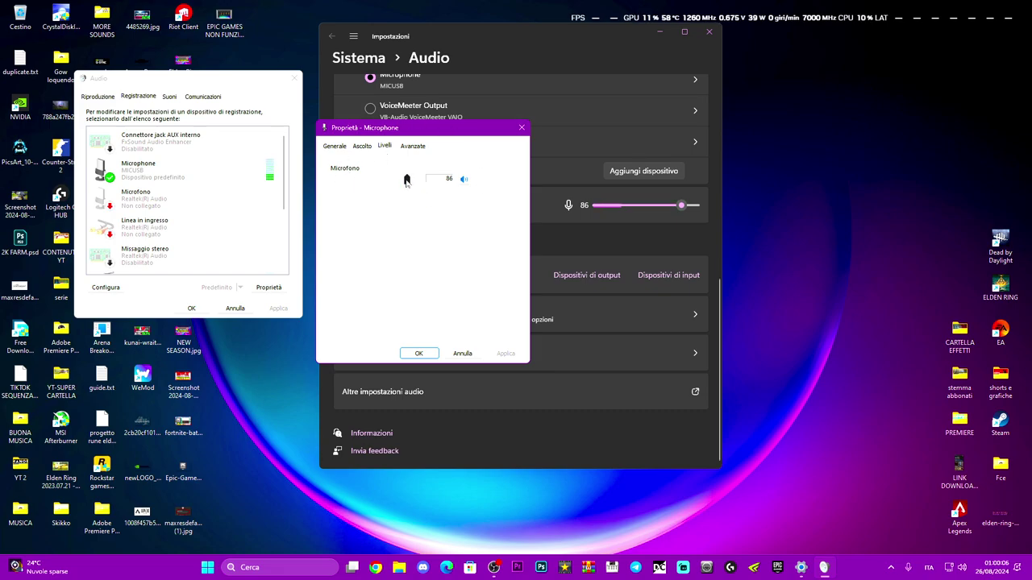
mouse_move(407, 181)
left_mouse_down()
mouse_move(315, 190)
mouse_move(407, 188)
left_mouse_up()
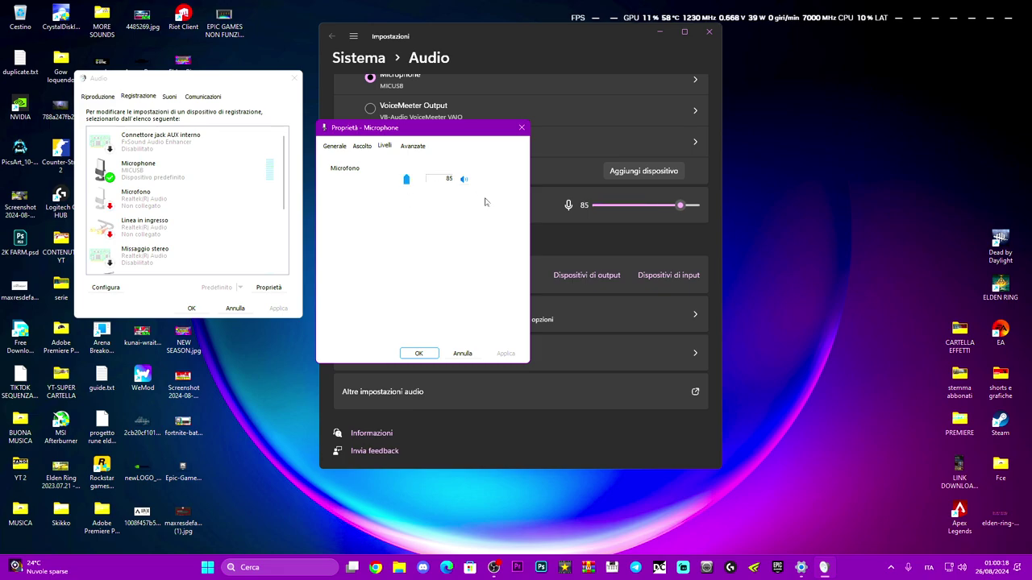
left_click(413, 146)
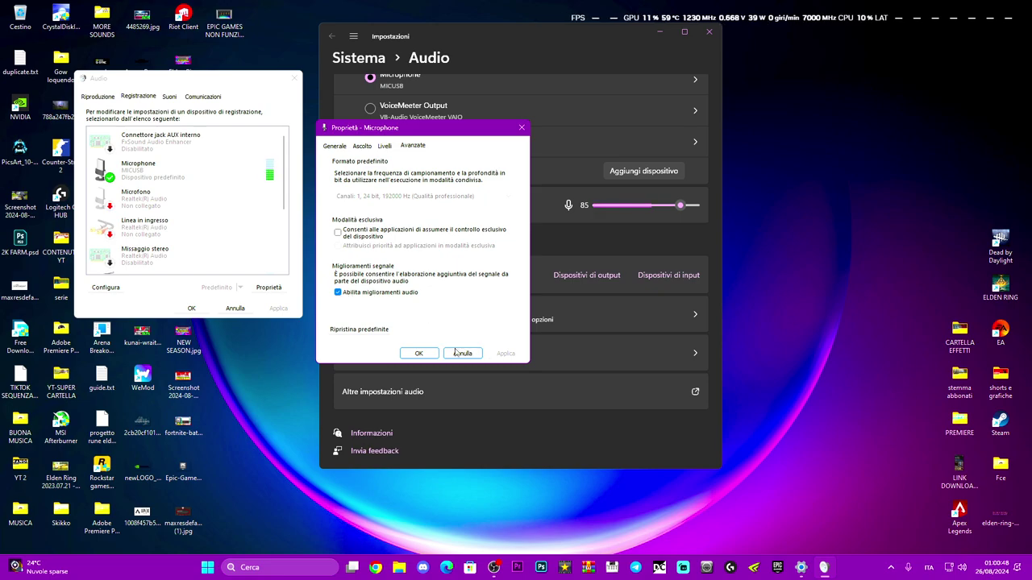
left_click(419, 354)
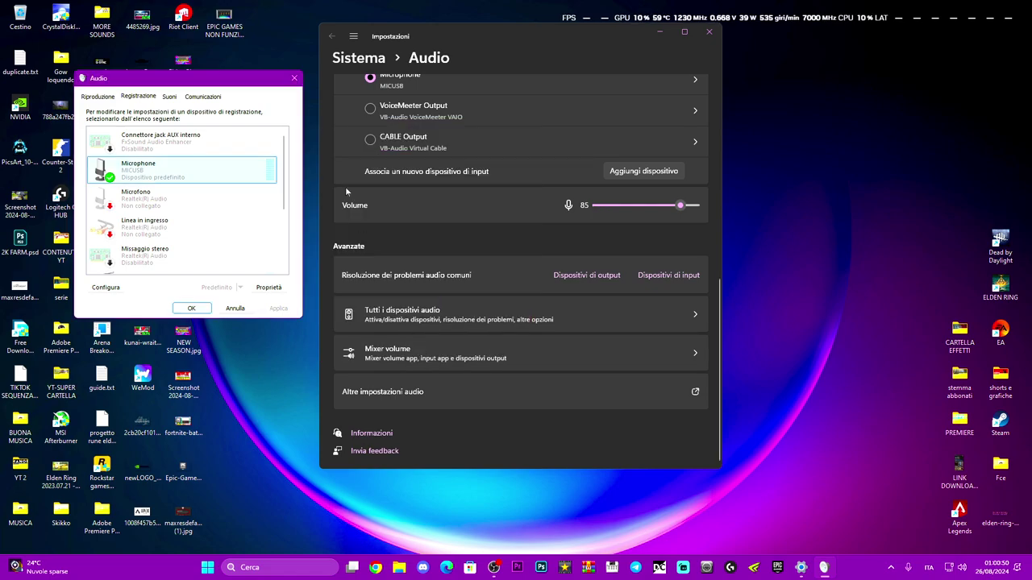
left_click(294, 77)
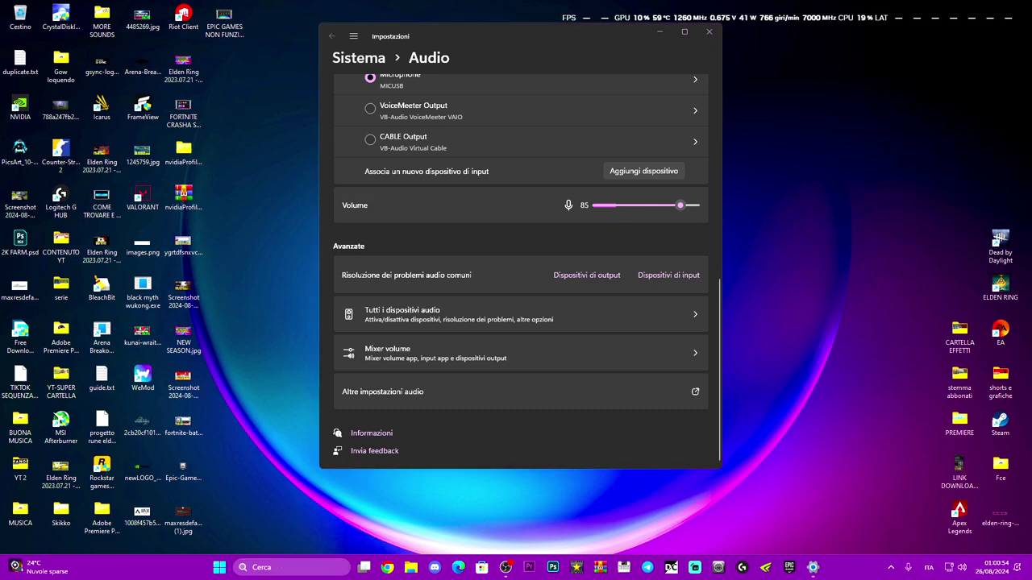
Find and open Pannello di controllo, and open the audio device management under Hardware e suoni.
left_click(280, 567)
type("PANNELL")
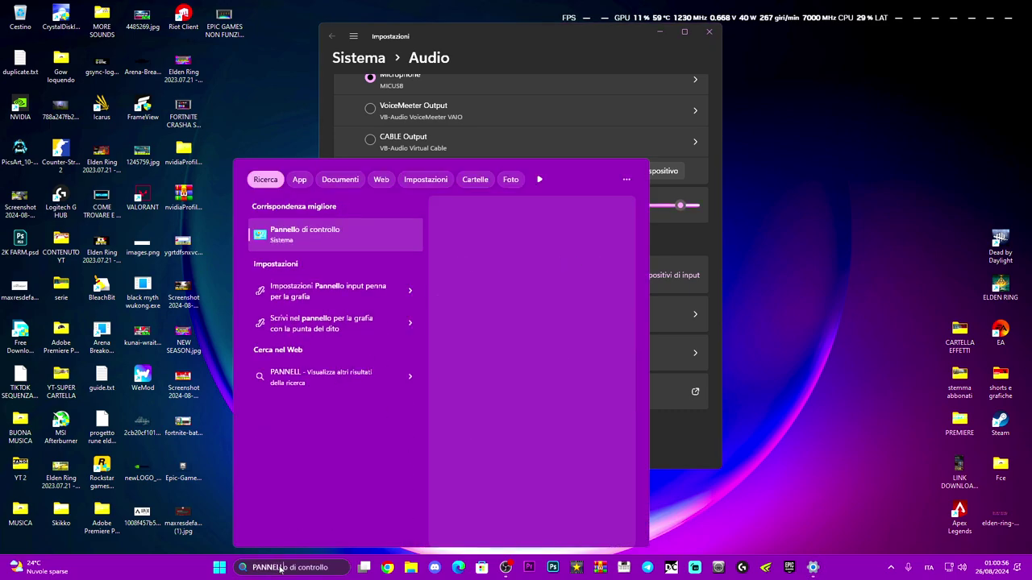
left_click(330, 233)
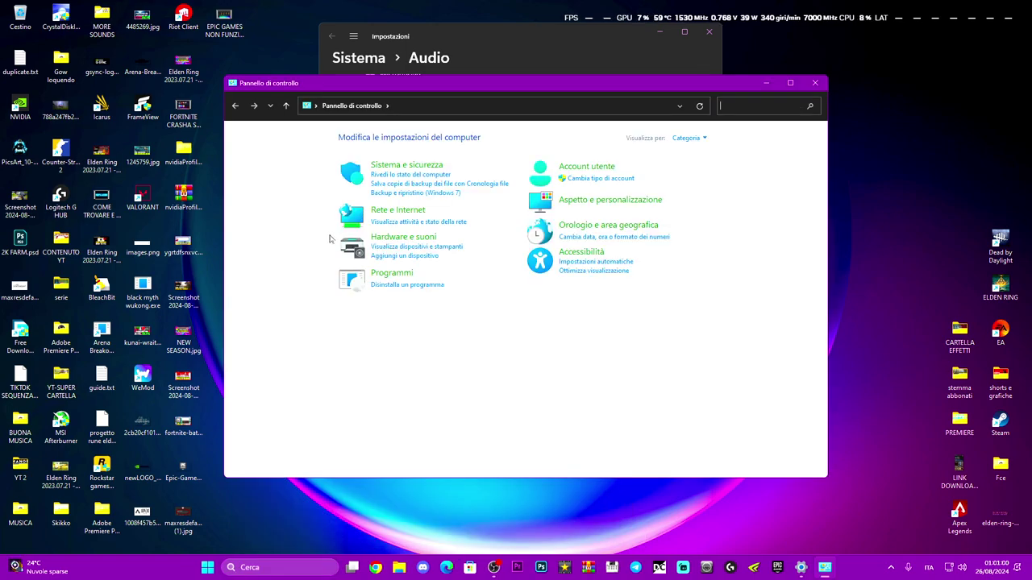
left_click(399, 239)
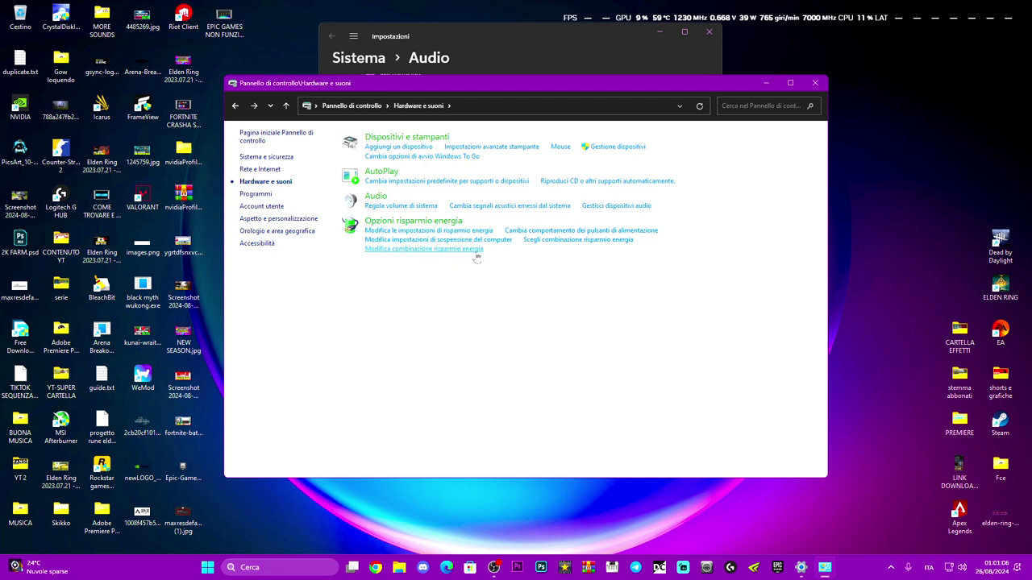
left_click(611, 208)
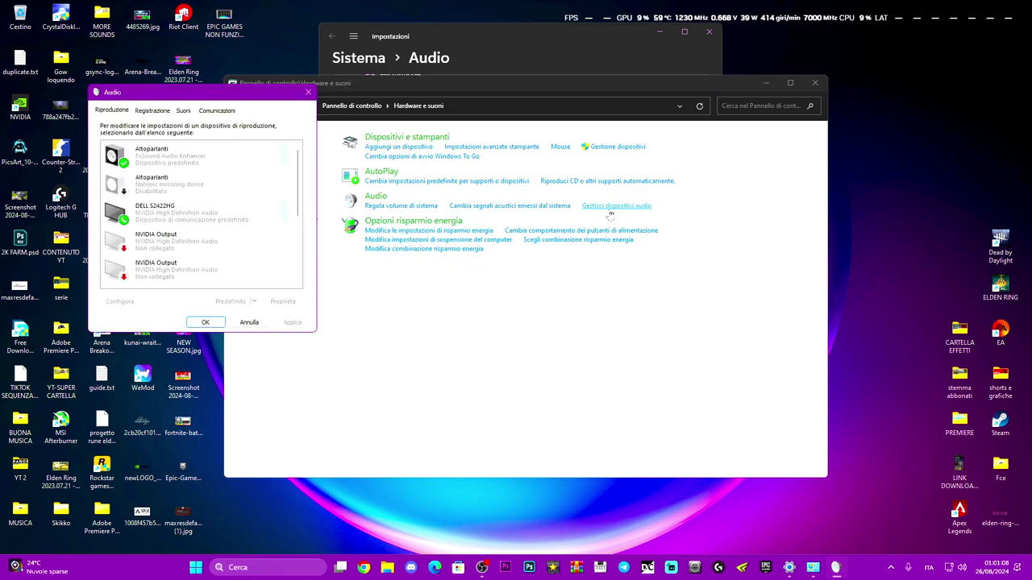
Examine the list of recording devices and the options available for the Realtek Microfono.
left_click(153, 111)
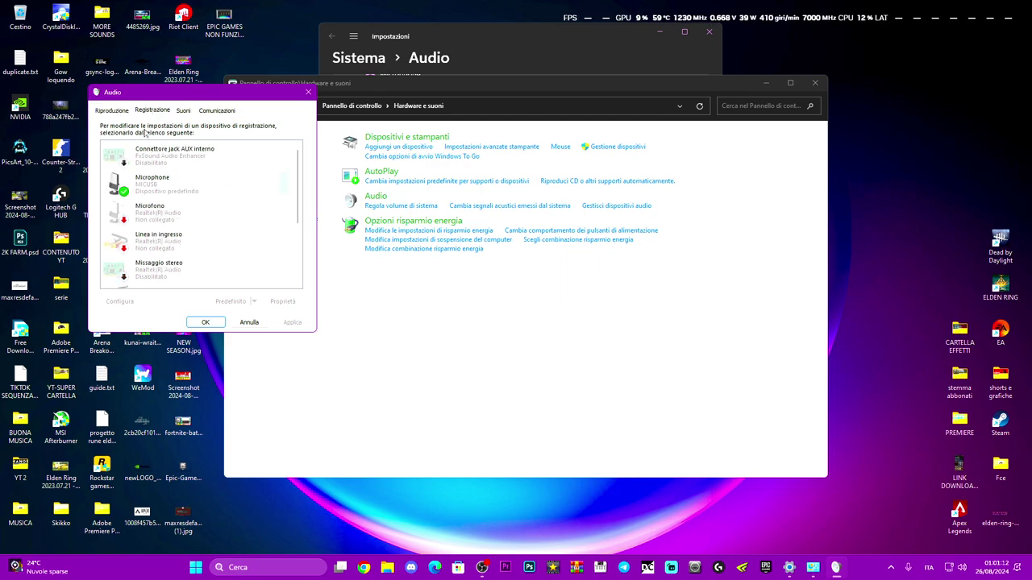
scroll(196, 239, "down", 1)
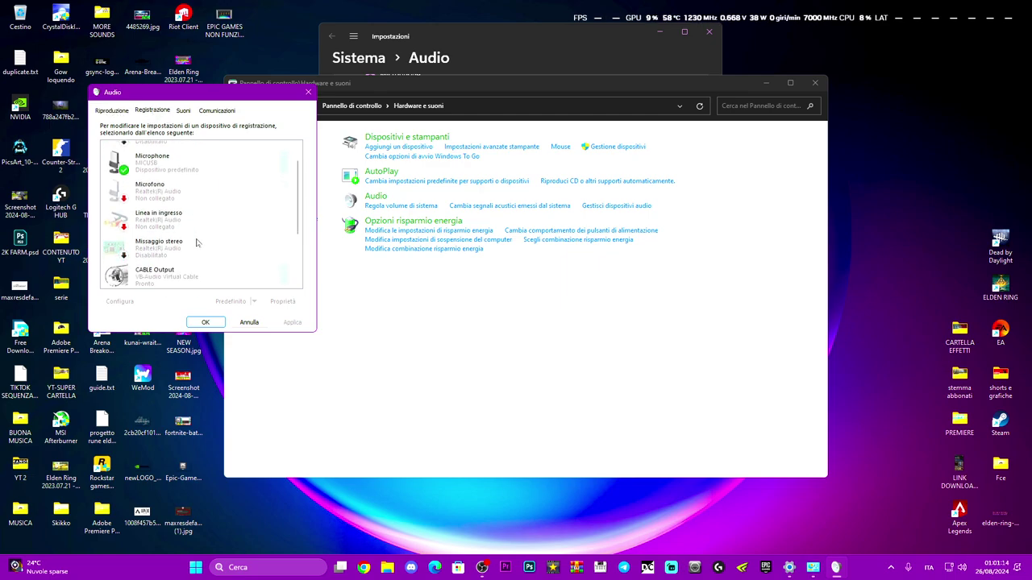
right_click(166, 192)
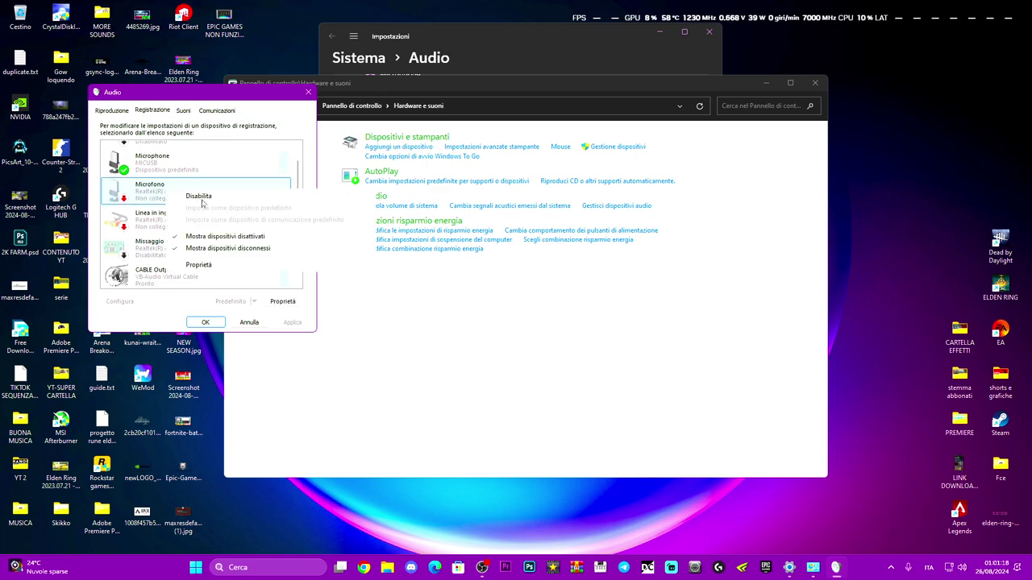
left_click(150, 206)
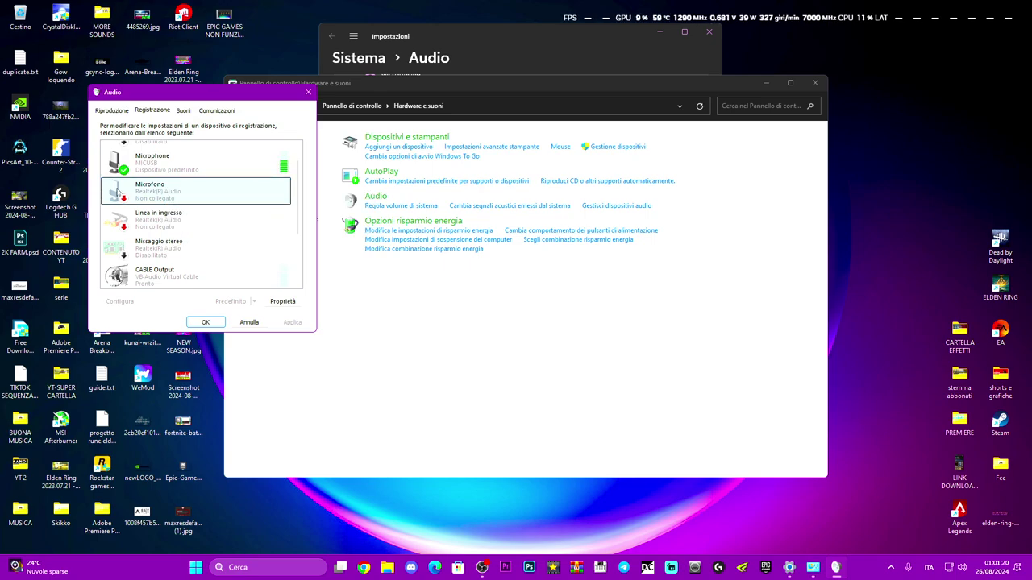
right_click(150, 204)
left_click(150, 205)
scroll(153, 203, "down", 3)
scroll(190, 193, "up", 5)
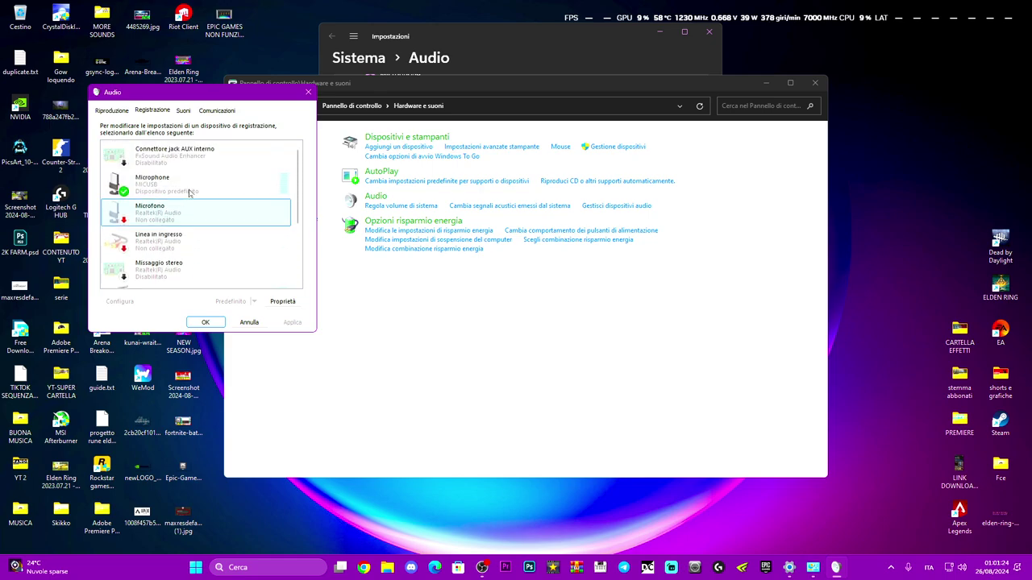
scroll(190, 194, "down", 3)
scroll(188, 194, "up", 4)
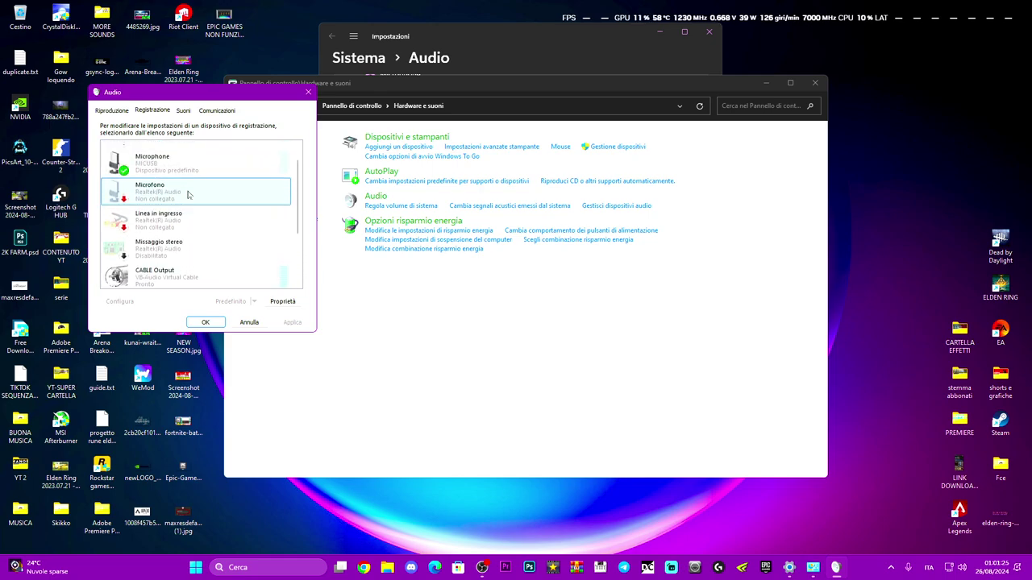
Review the playback devices, then check the system sounds and communications settings in the Audio dialog.
left_click(112, 112)
left_click(139, 113)
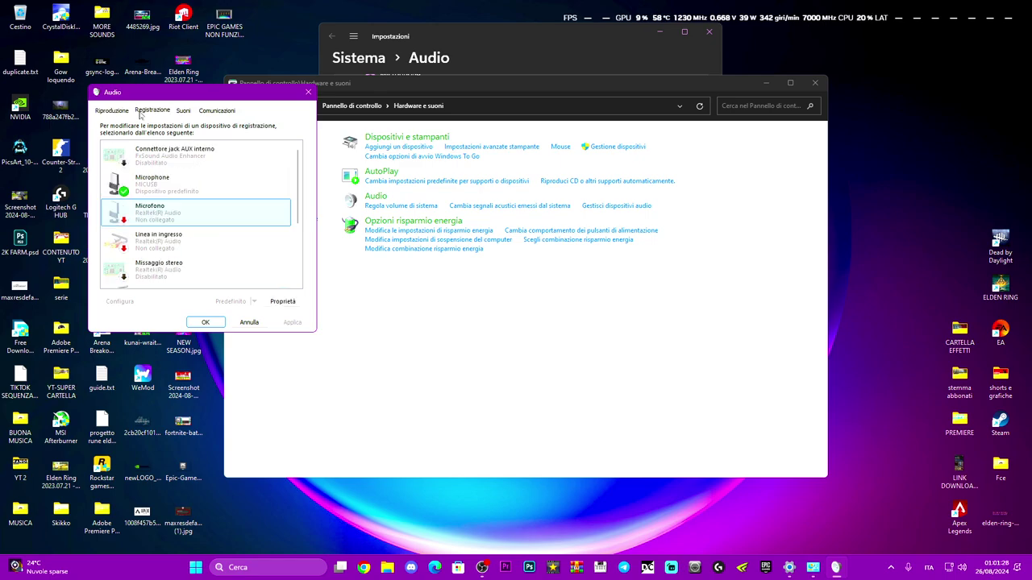
left_click(107, 111)
scroll(178, 232, "down", 4)
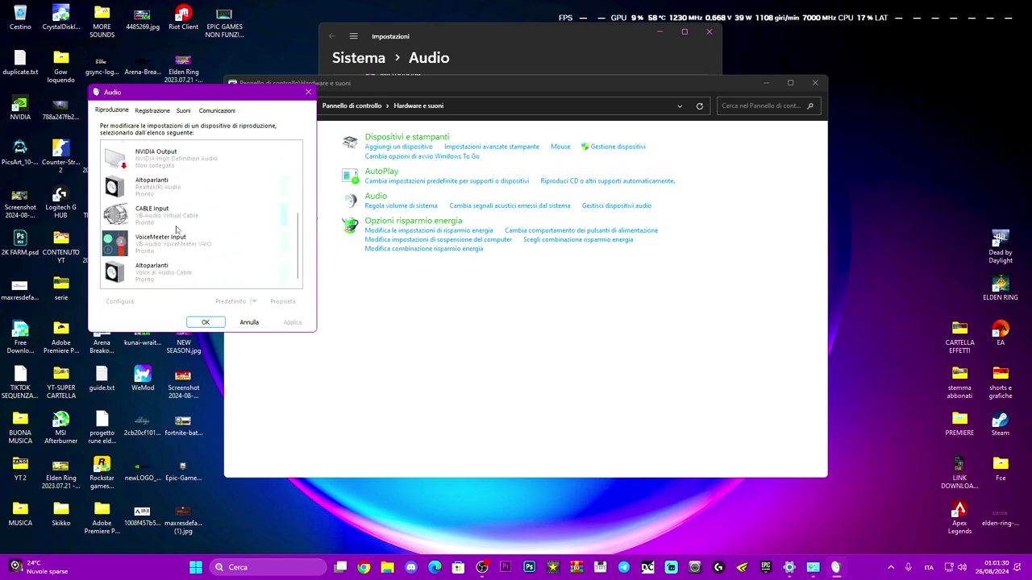
scroll(178, 231, "up", 4)
scroll(143, 231, "down", 1)
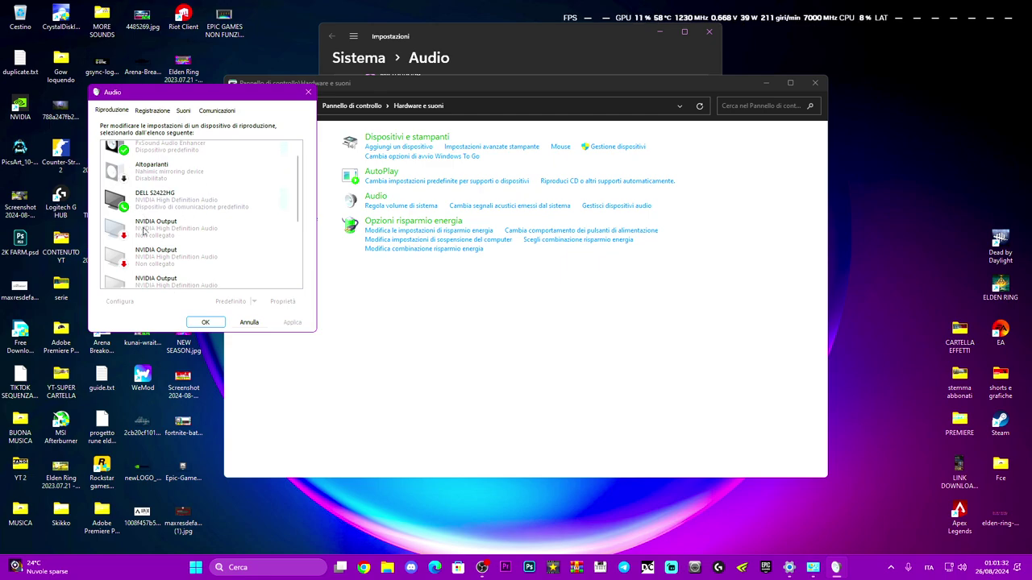
scroll(143, 231, "up", 1)
left_click(152, 111)
key("ctrl+Tab")
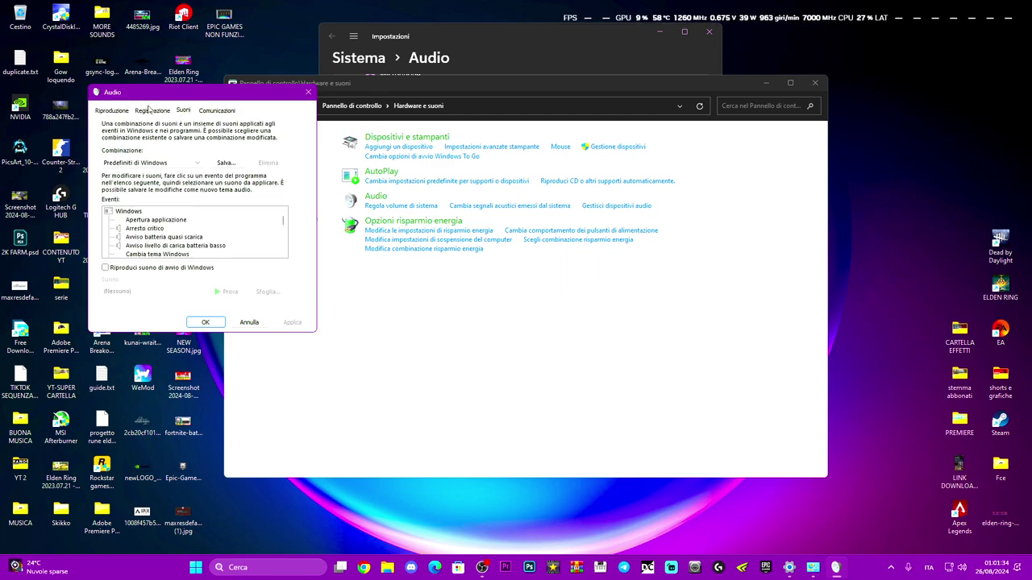
key("ctrl+Tab")
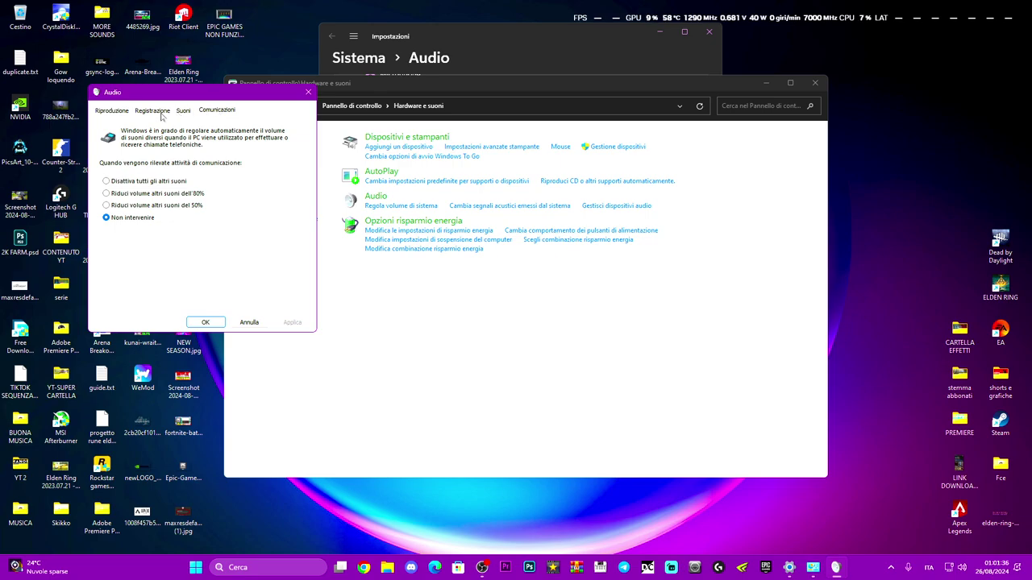
Open the MICUSB controller's properties from the recording device and view its driver file details.
left_click(153, 111)
double_click(176, 183)
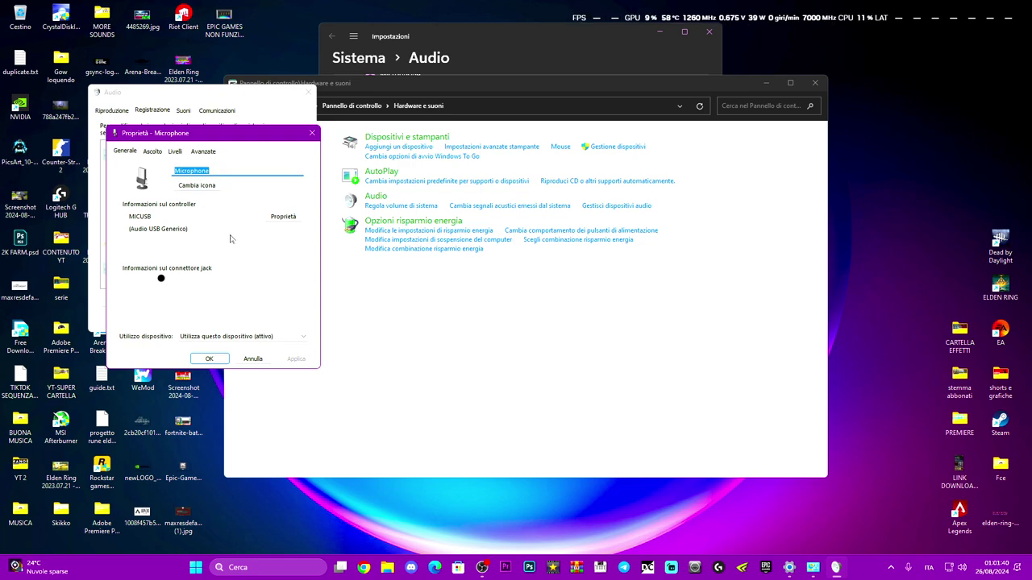
left_click(275, 217)
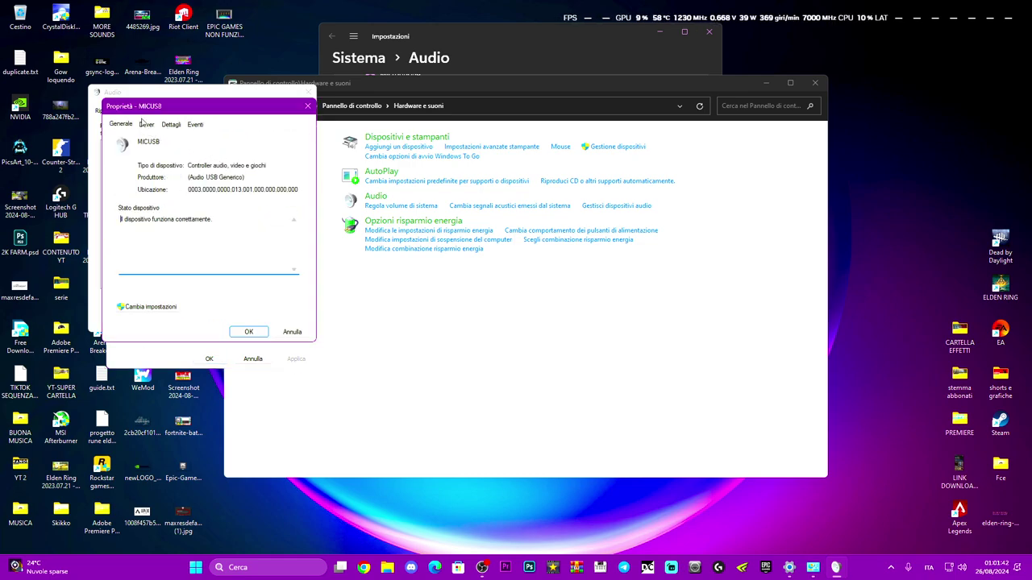
left_click_drag(147, 108, 398, 133)
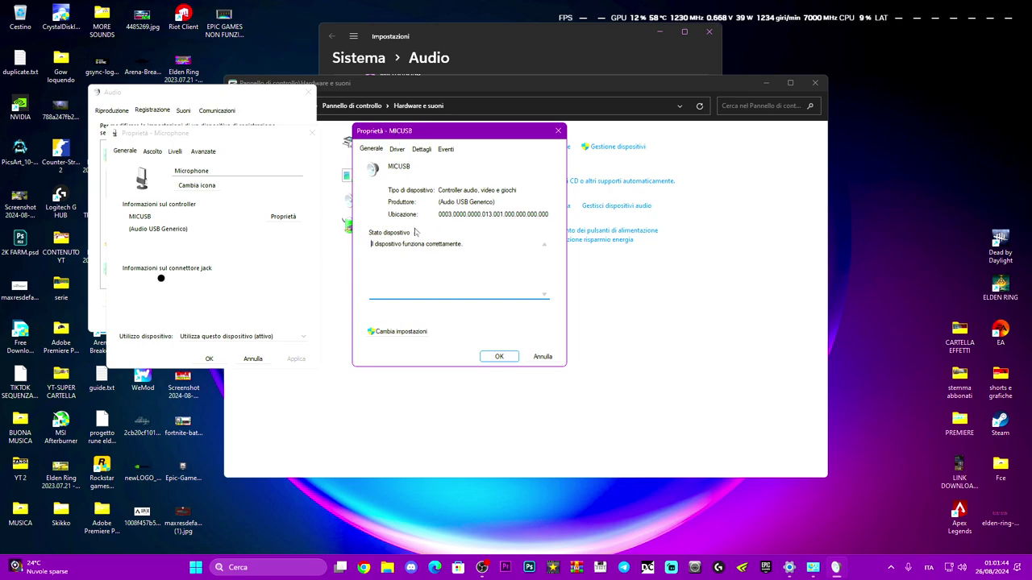
left_click(397, 149)
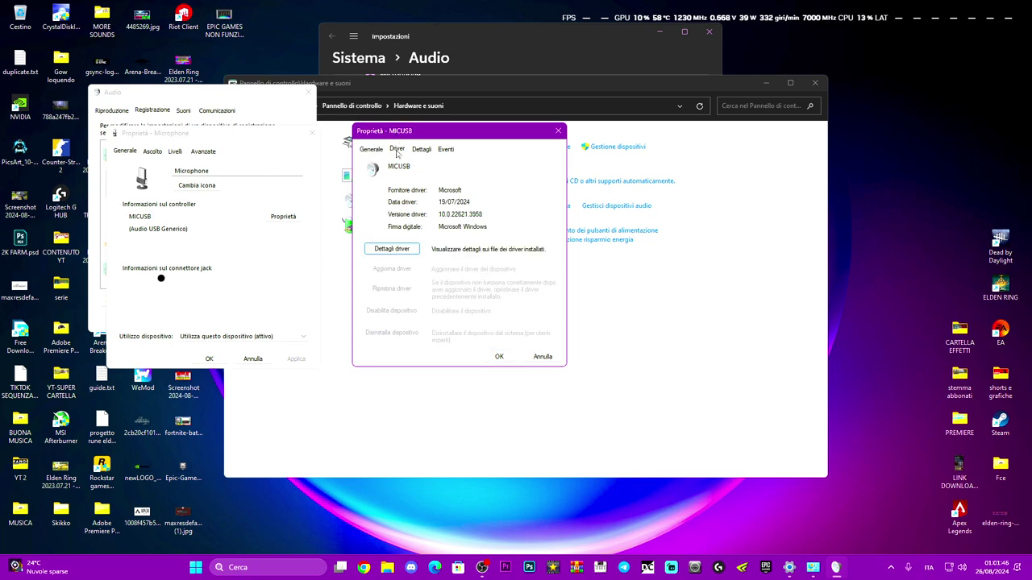
left_click(391, 249)
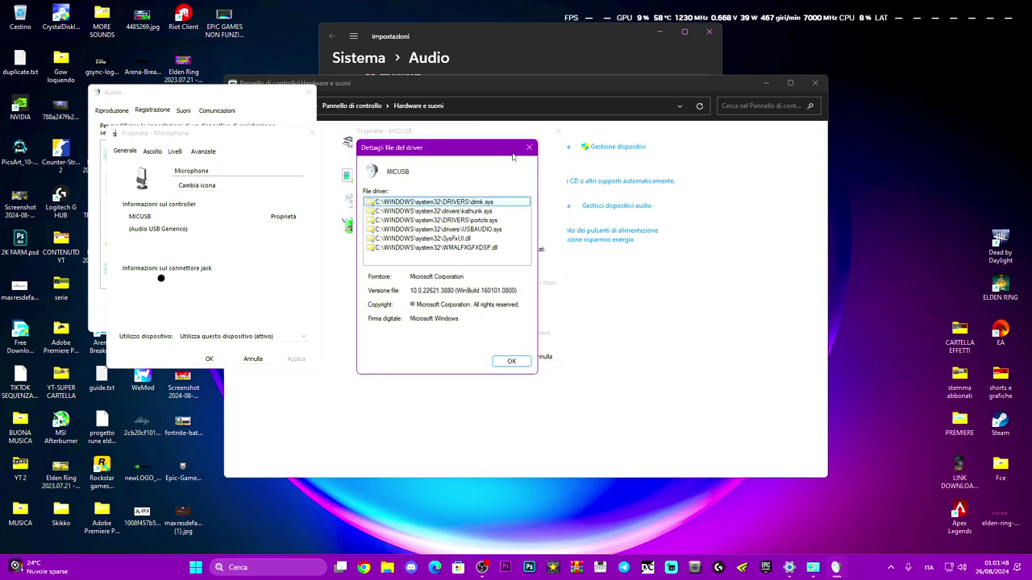
Close the driver file details and review the Eventi, Dettagli and Generale information in the MICUSB properties.
left_click(513, 154)
left_click(422, 150)
left_click(445, 150)
left_click(374, 150)
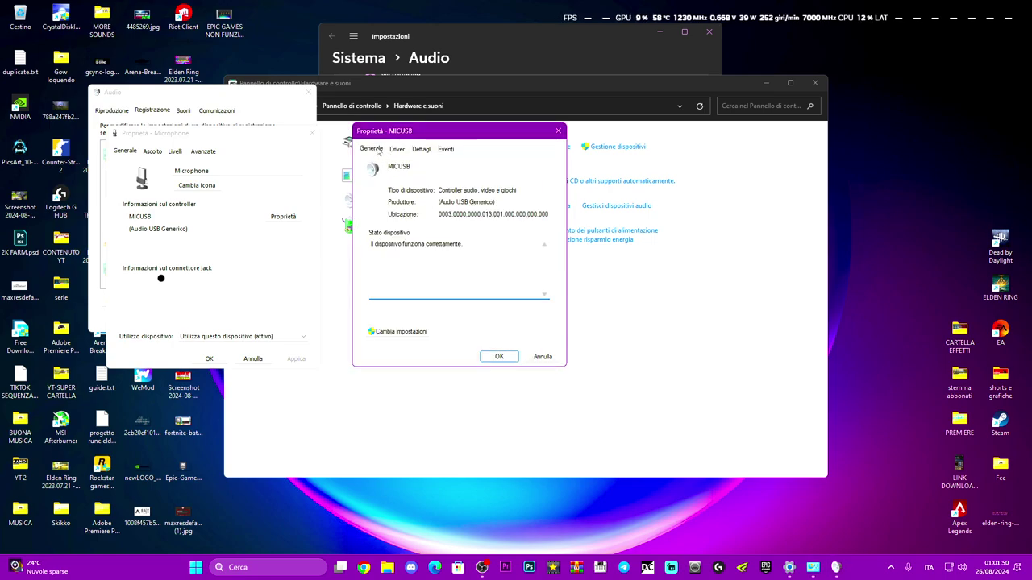
Reopen the MICUSB properties with permission to change settings and show the driver information and management options.
left_click(387, 335)
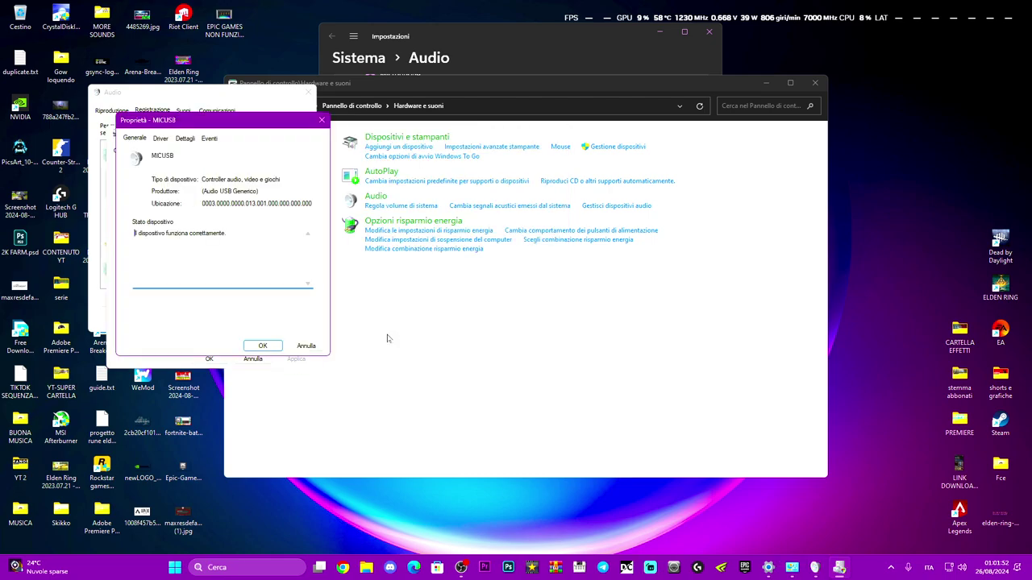
left_click(161, 138)
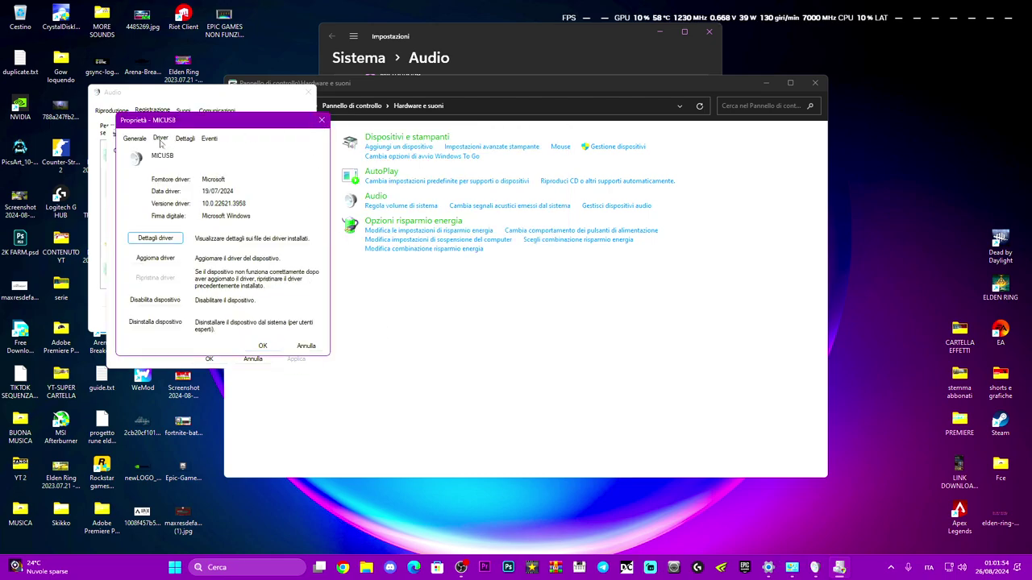
left_click_drag(180, 125, 435, 145)
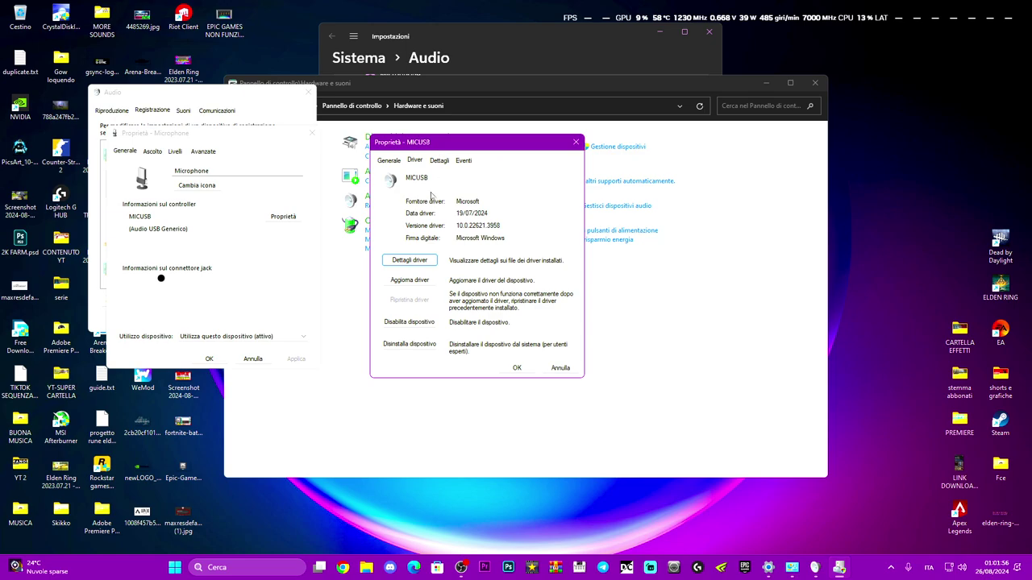
Browse the computer's list of compatible drivers for MICUSB through the driver update wizard, then cancel it and close the controller properties.
left_click(402, 288)
left_click(403, 283)
left_click(401, 298)
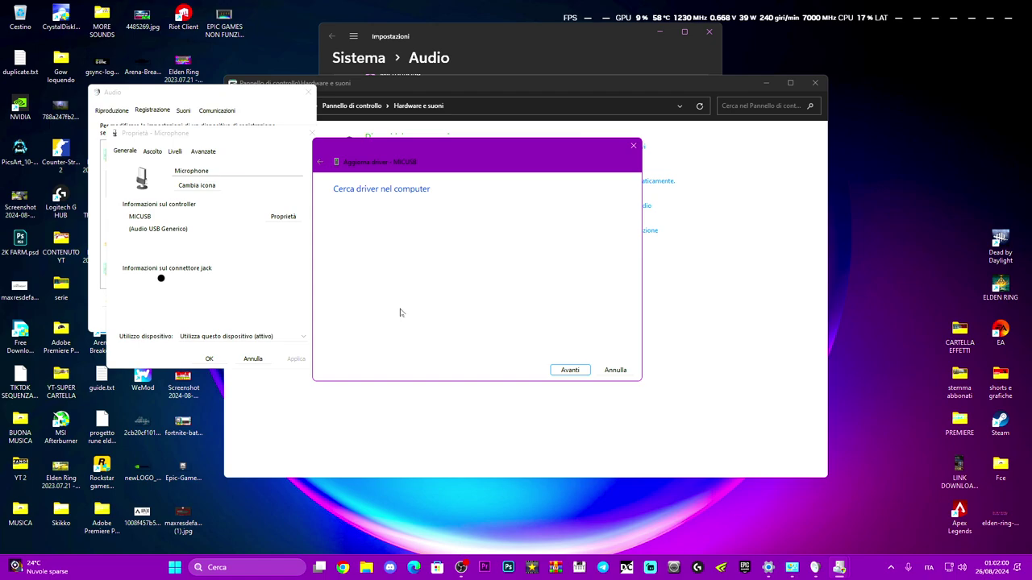
left_click(368, 277)
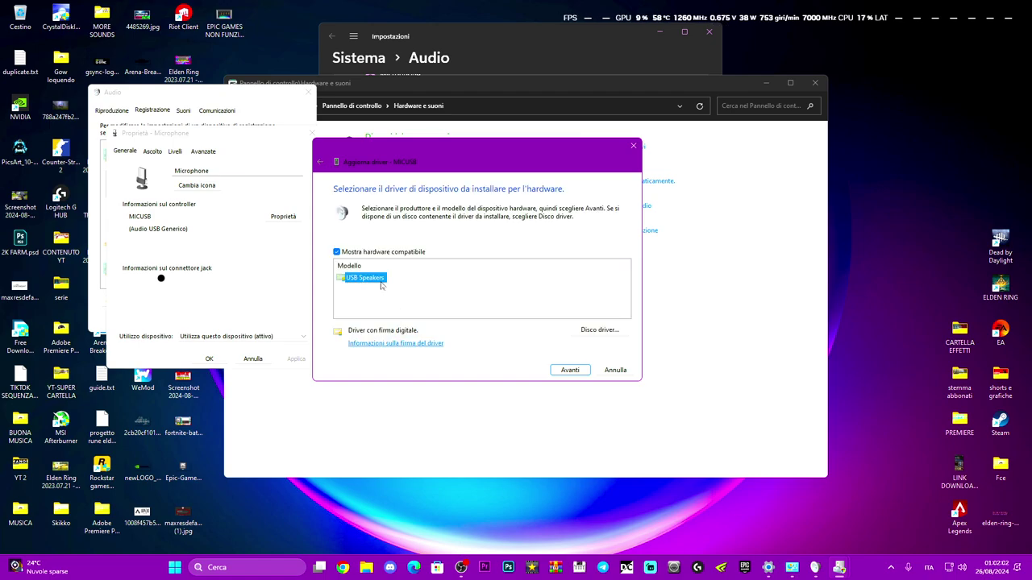
left_click(615, 370)
left_click(610, 142)
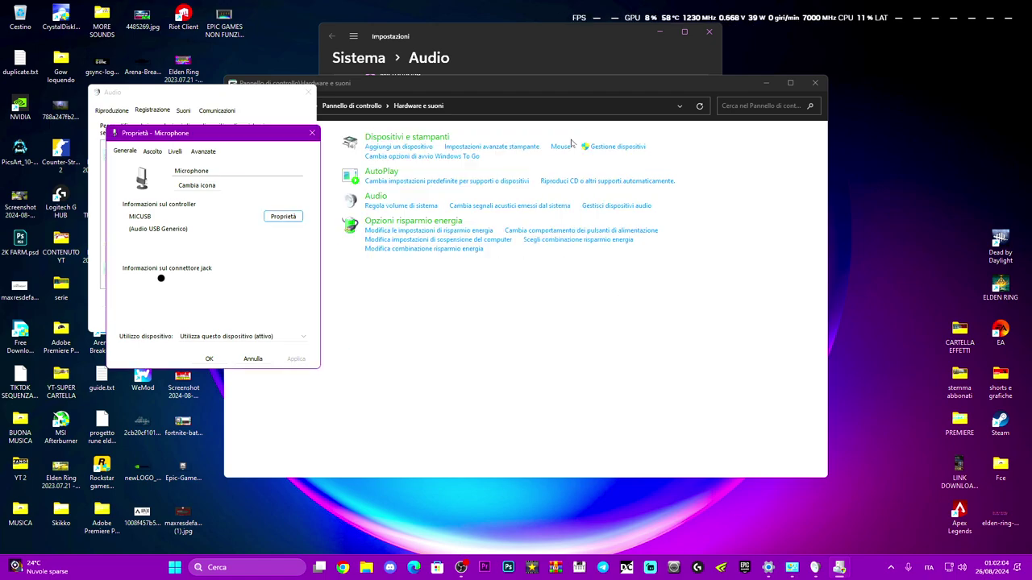
Close the Microphone properties and all remaining audio, Pannello di controllo and Impostazioni windows.
left_click(312, 132)
left_click(308, 92)
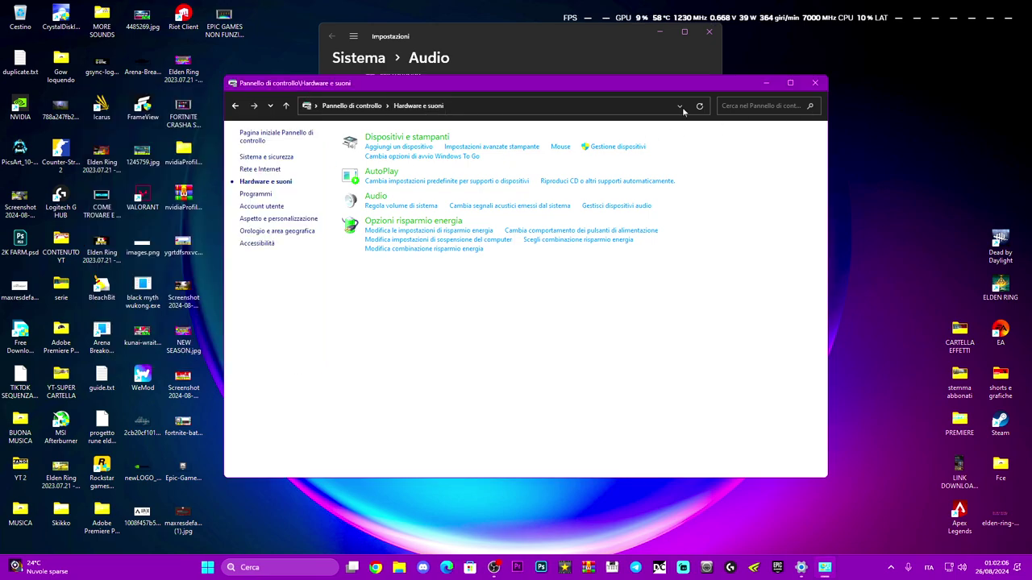
left_click(815, 82)
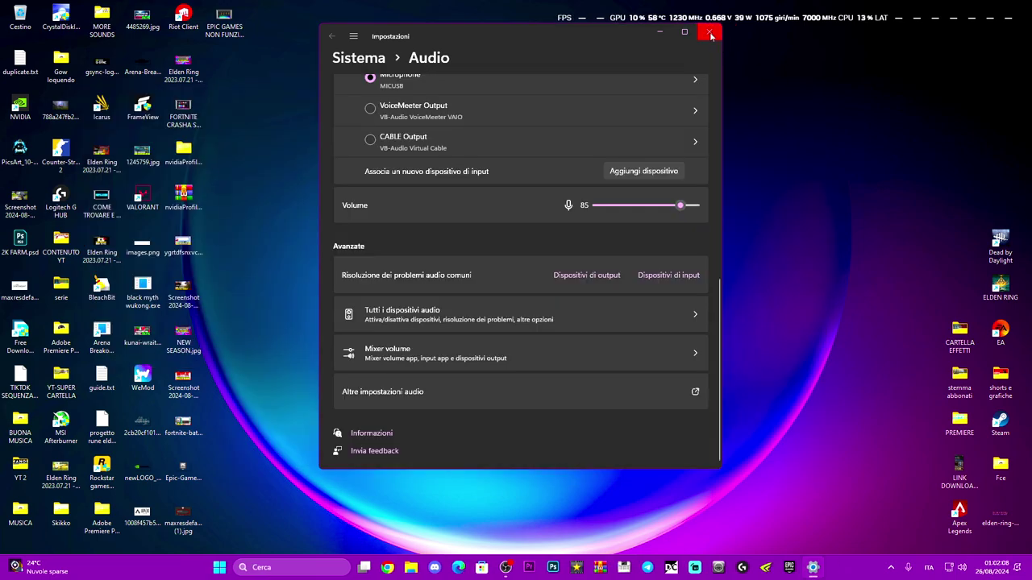
left_click(709, 33)
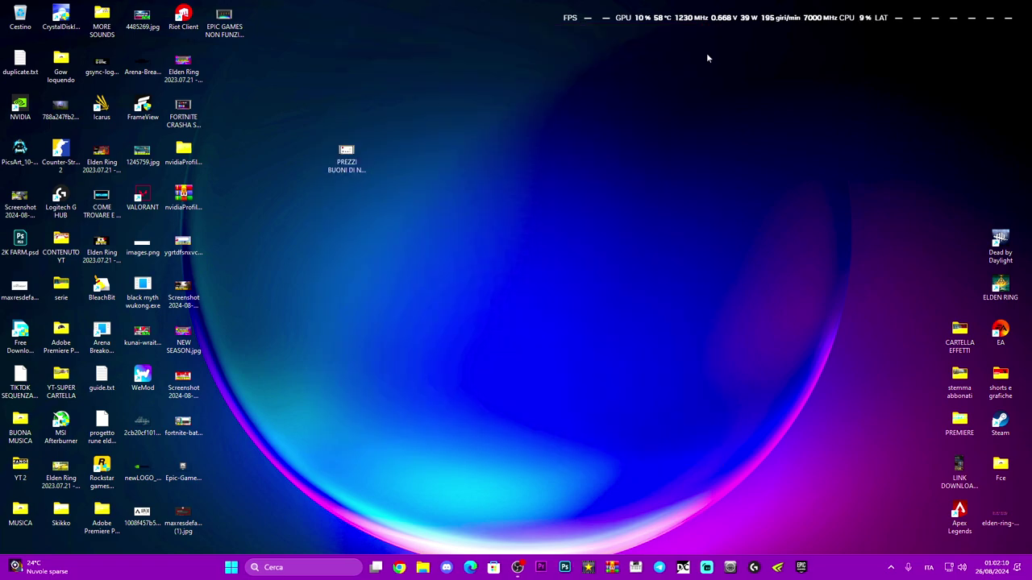
Open the Windows volume mixer, review the input and output devices and per-app volumes, then close it.
right_click(964, 568)
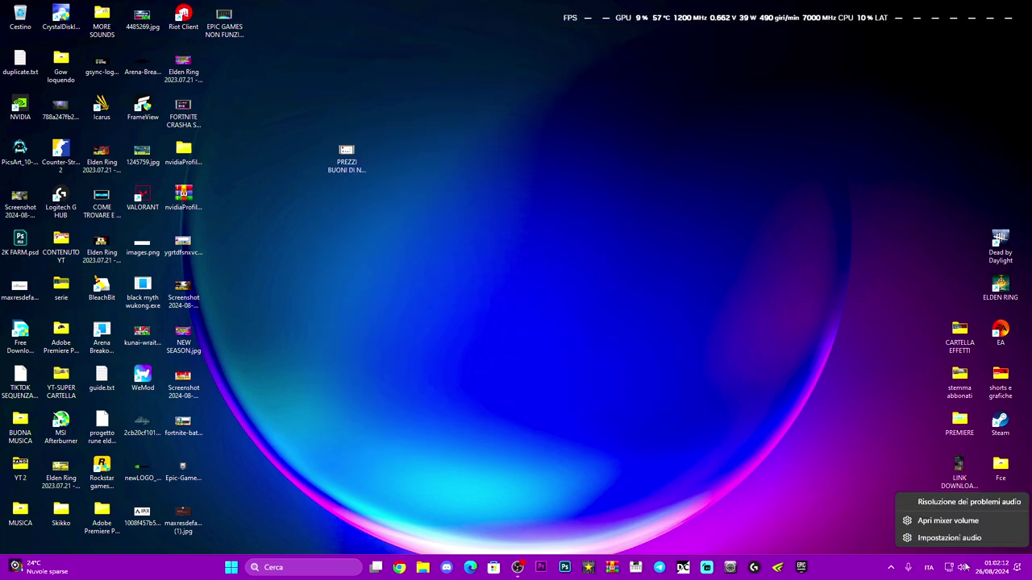
left_click(949, 538)
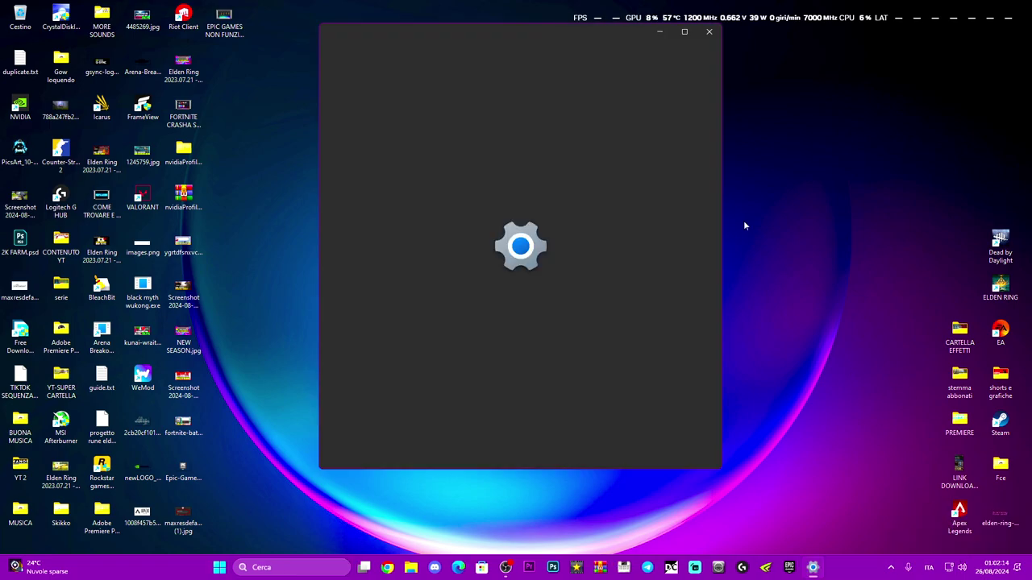
scroll(476, 347, "down", 1)
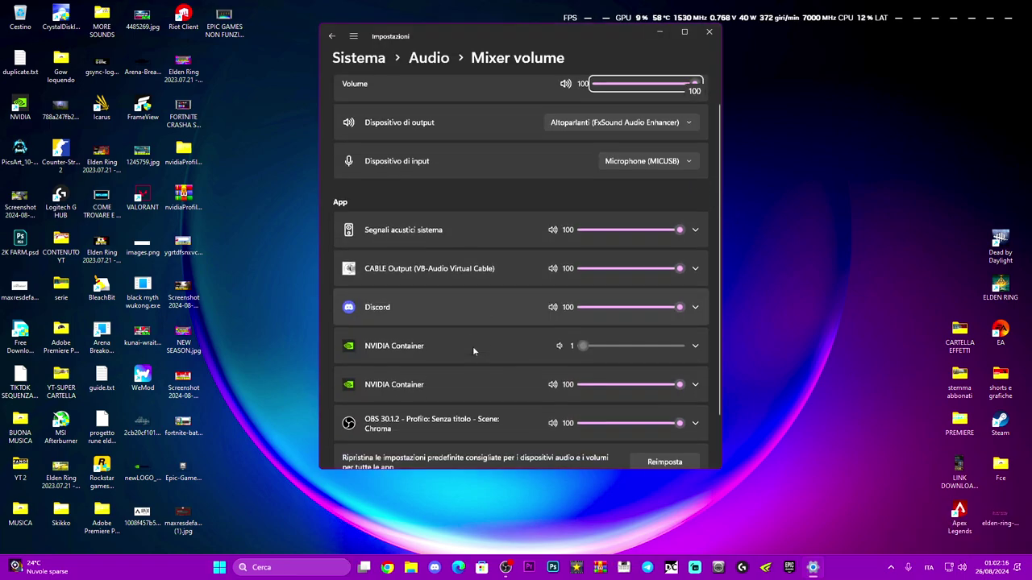
scroll(473, 346, "up", 1)
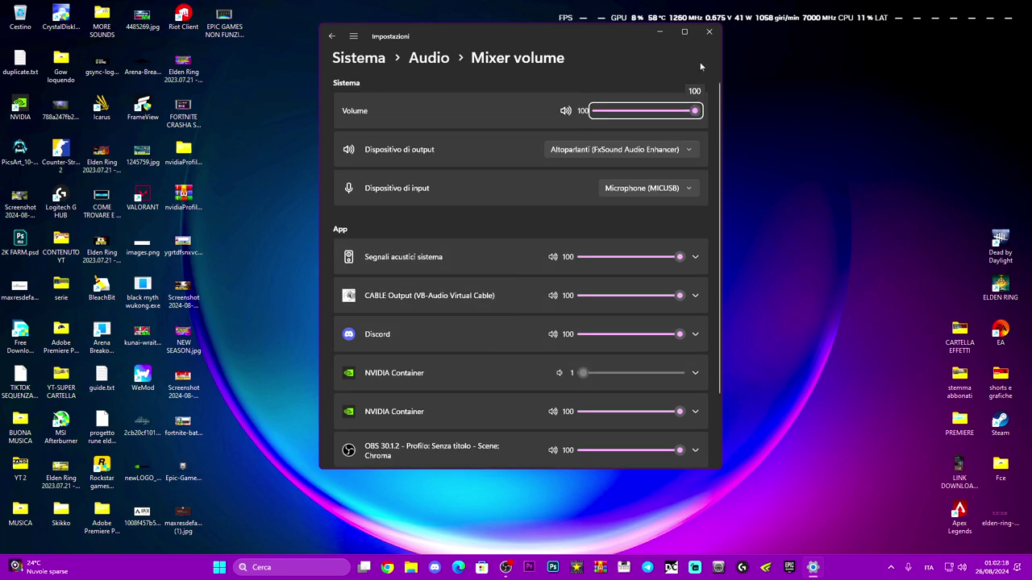
left_click(709, 31)
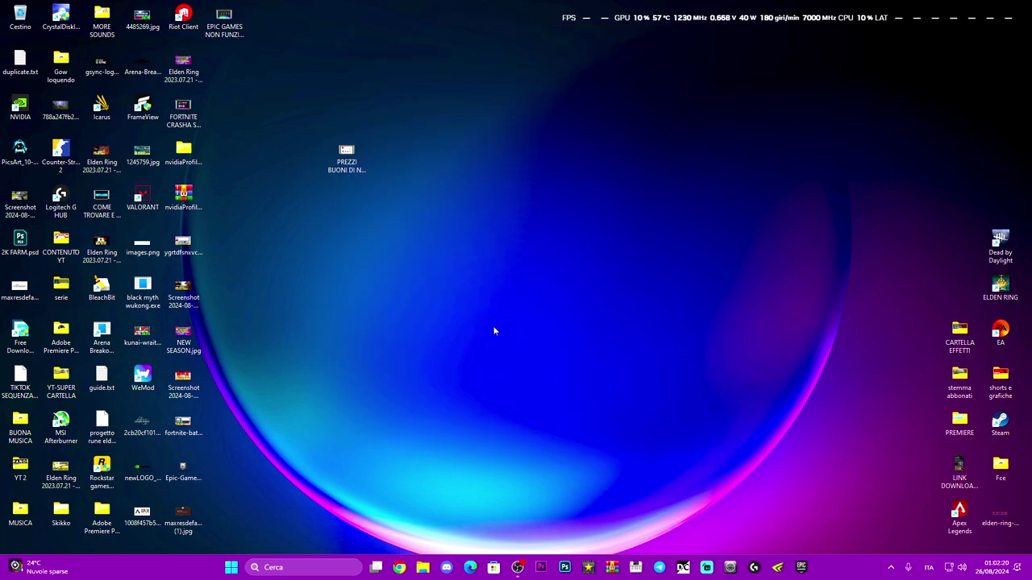